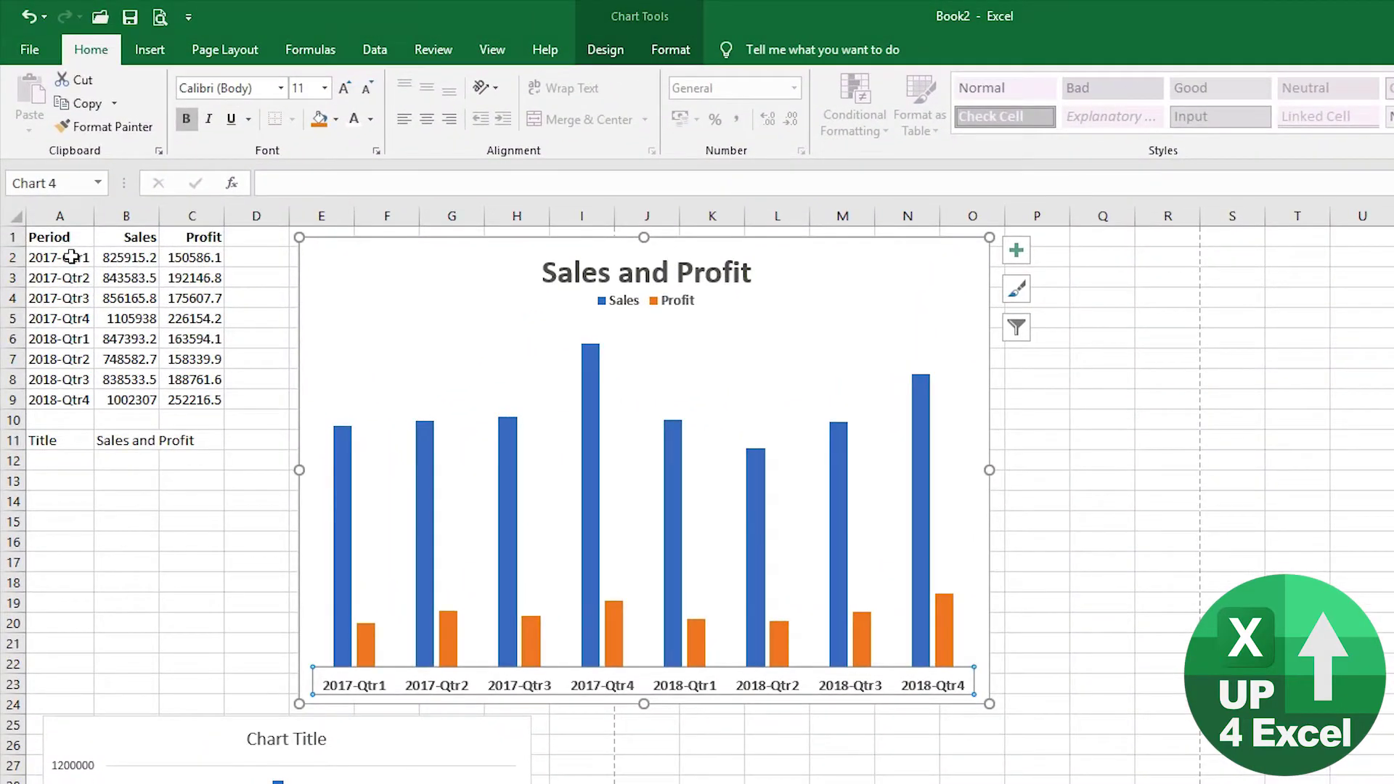
click(61, 231)
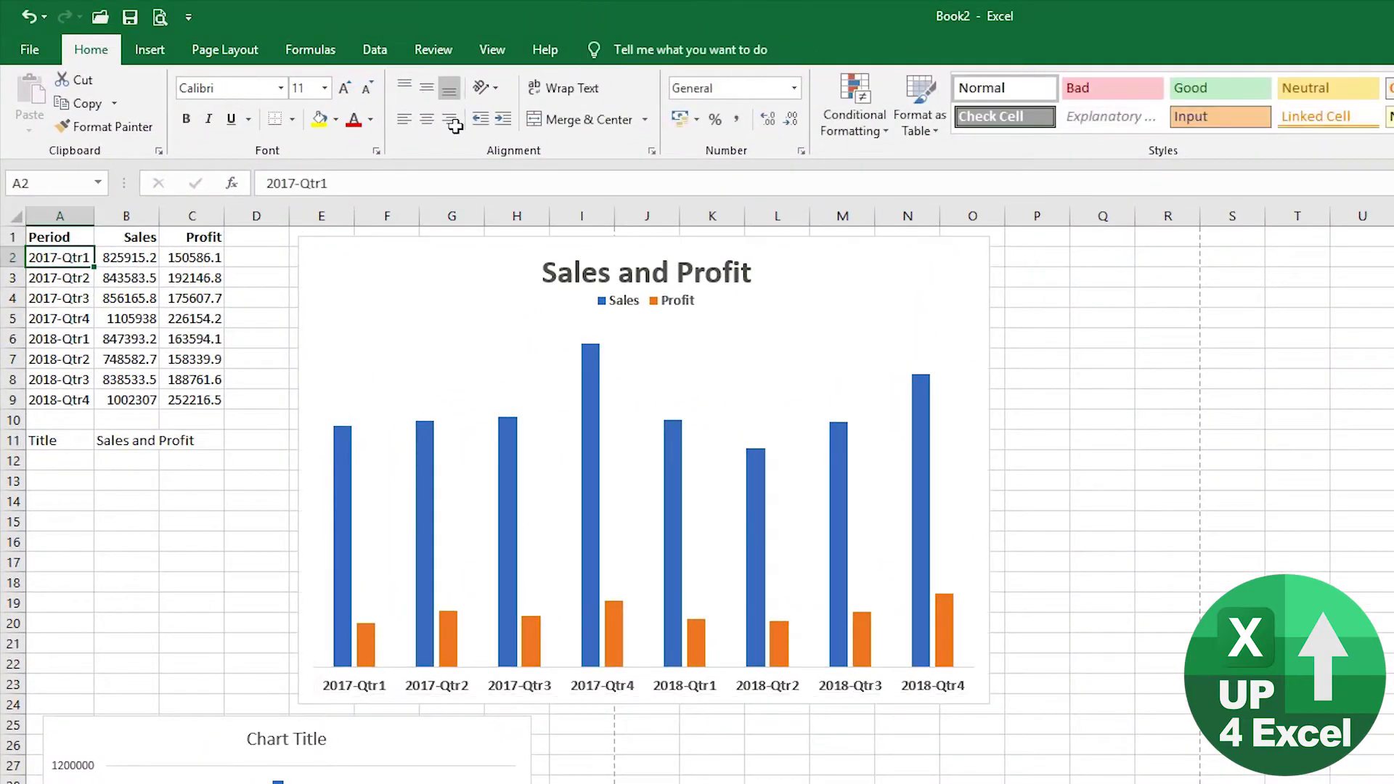
drag(94, 217, 75, 220)
drag(16, 267, 16, 291)
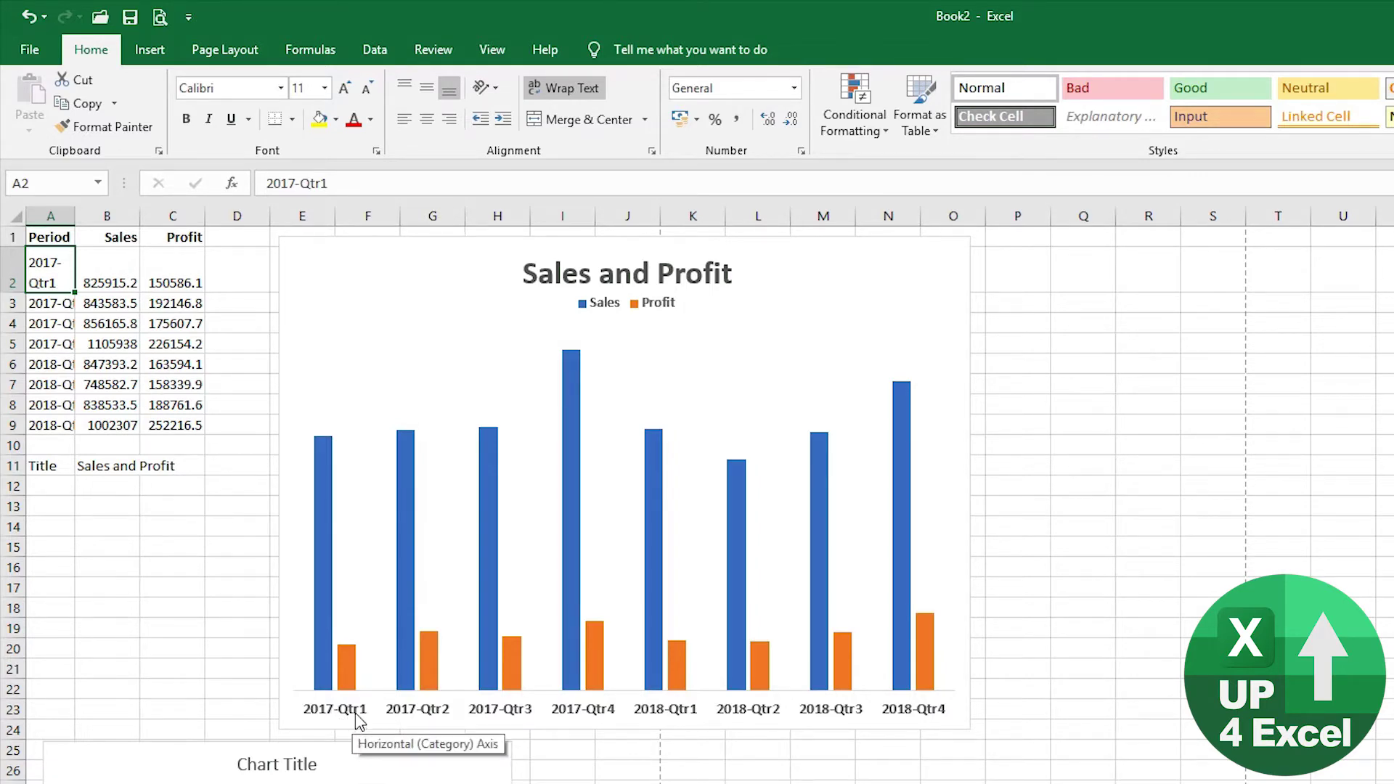
key(ctrl+z)
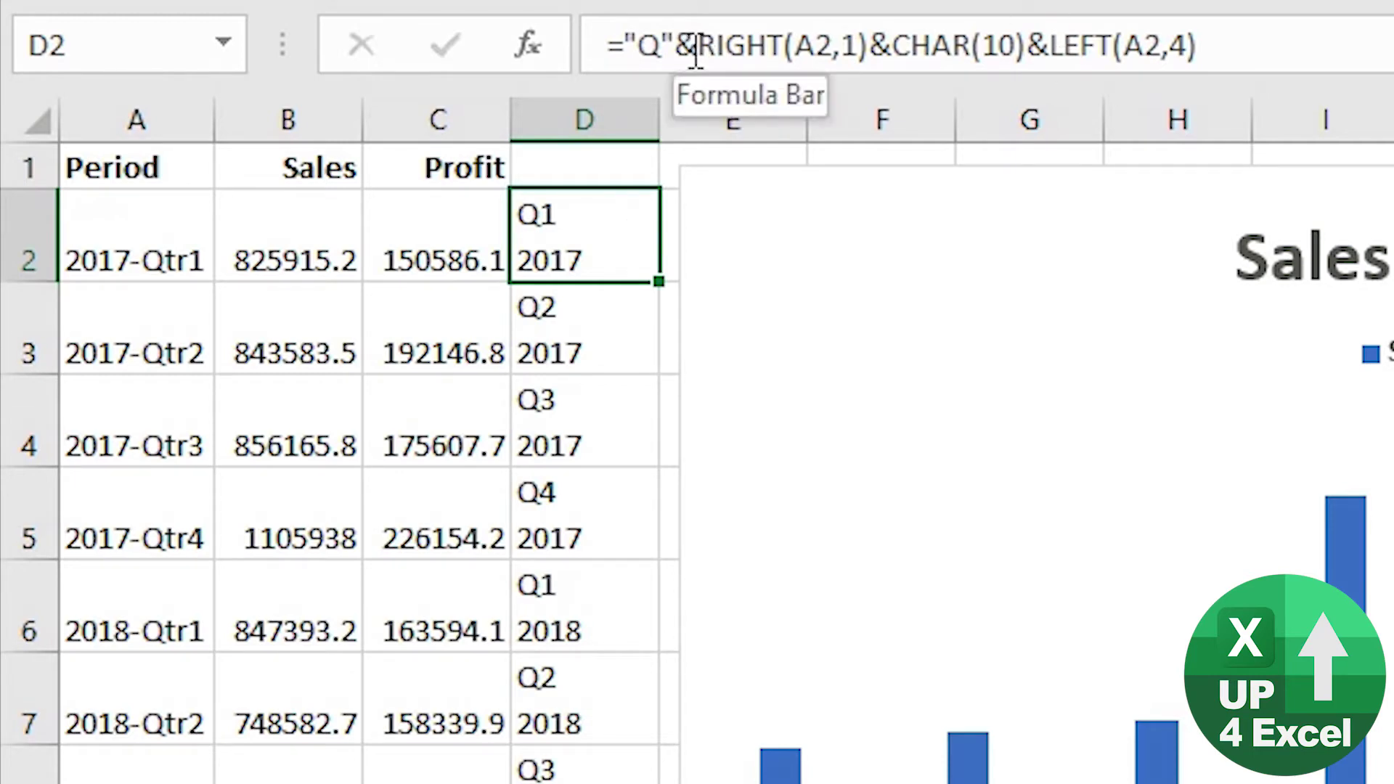
click(695, 52)
drag(695, 50, 676, 51)
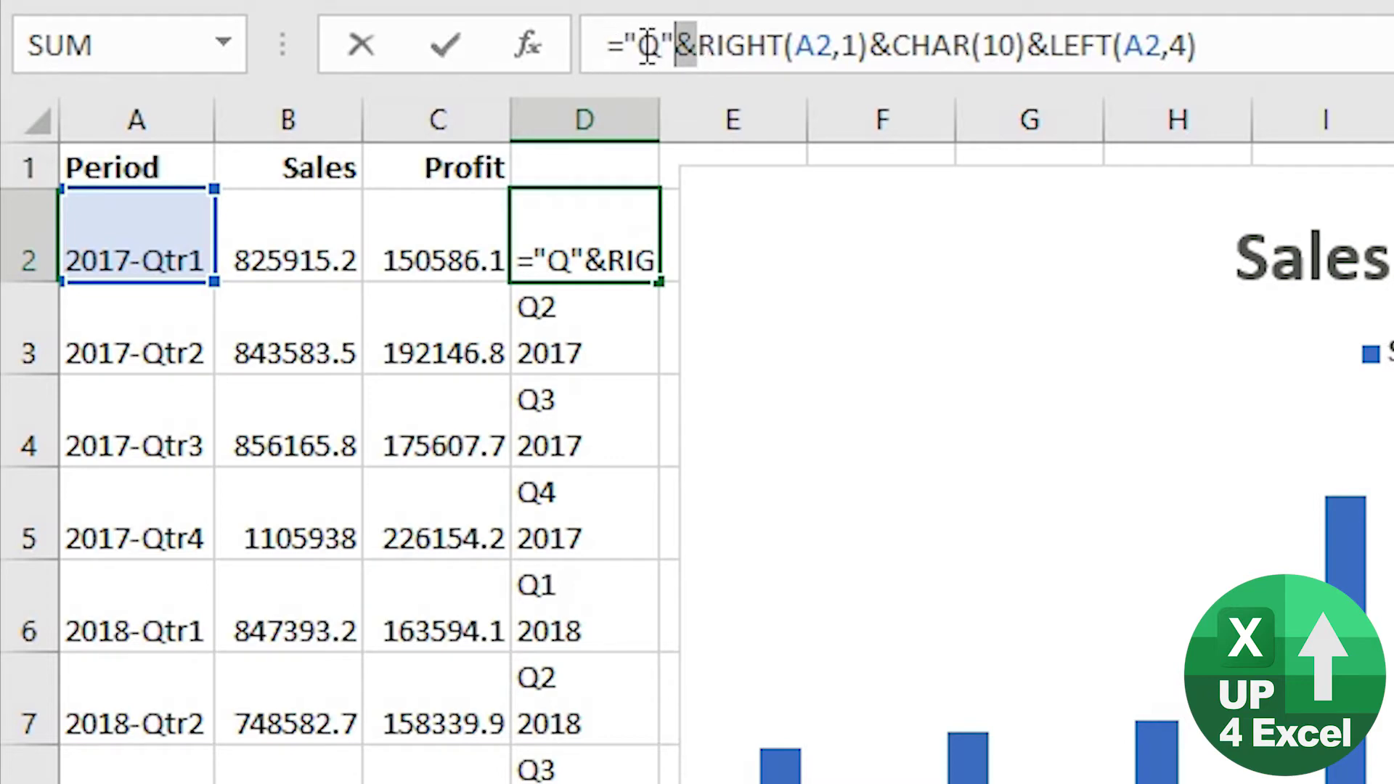
drag(698, 45, 810, 30)
double_click(851, 47)
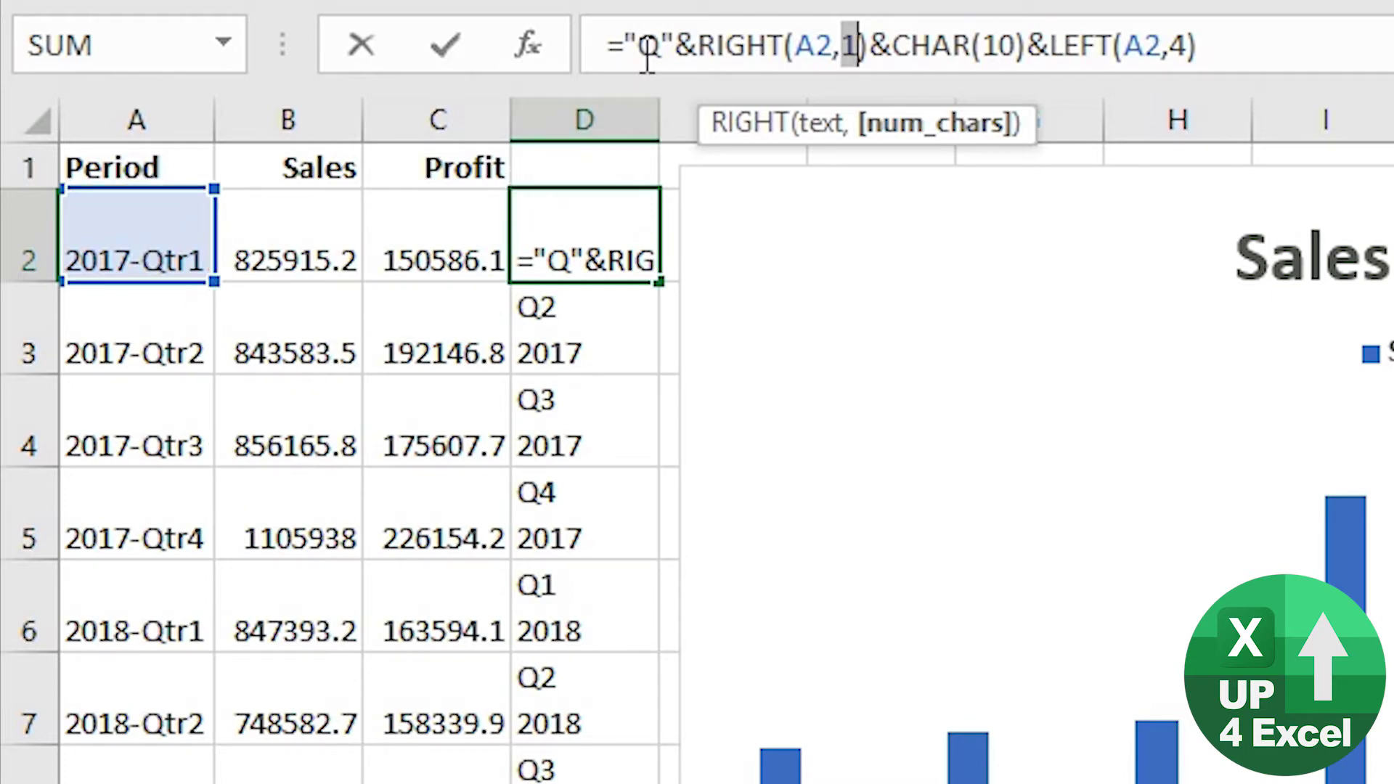
click(851, 45)
drag(900, 39, 1027, 45)
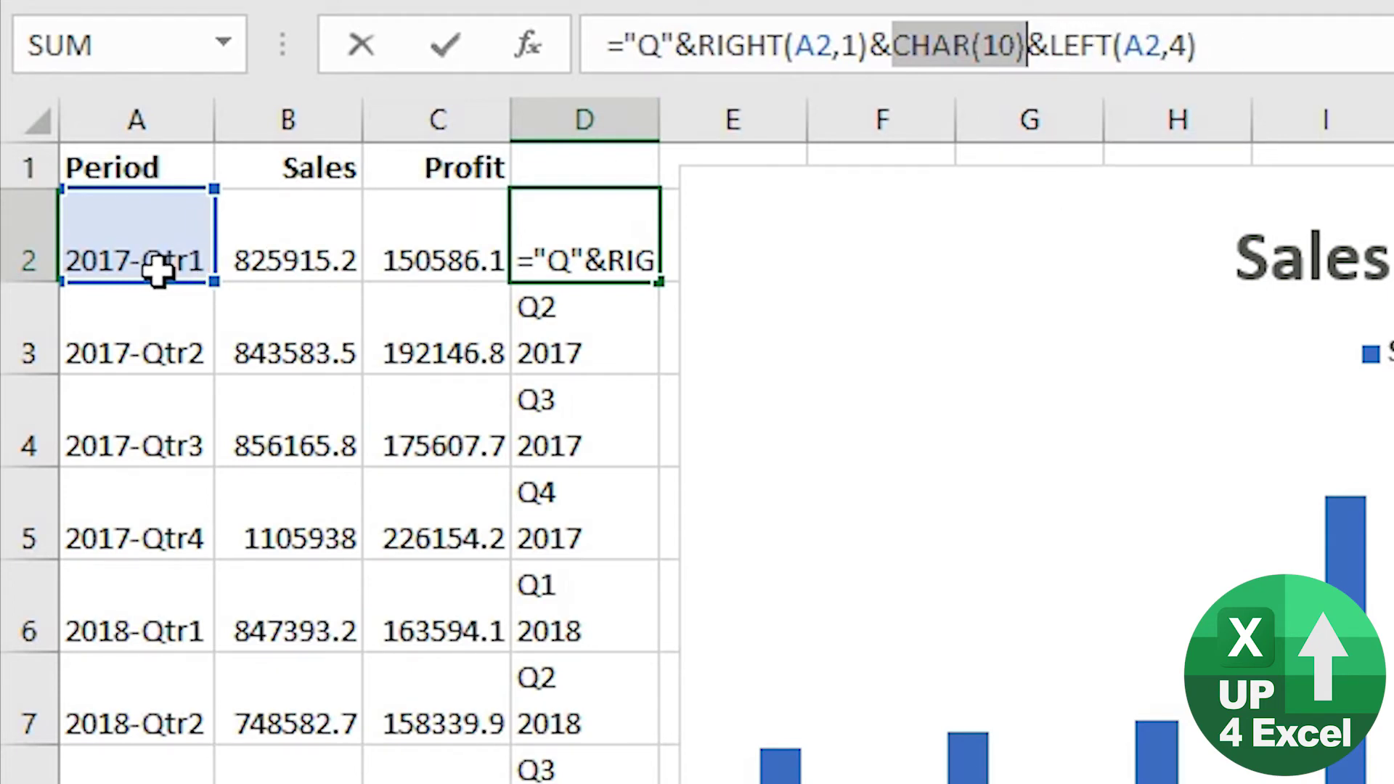
key(Return)
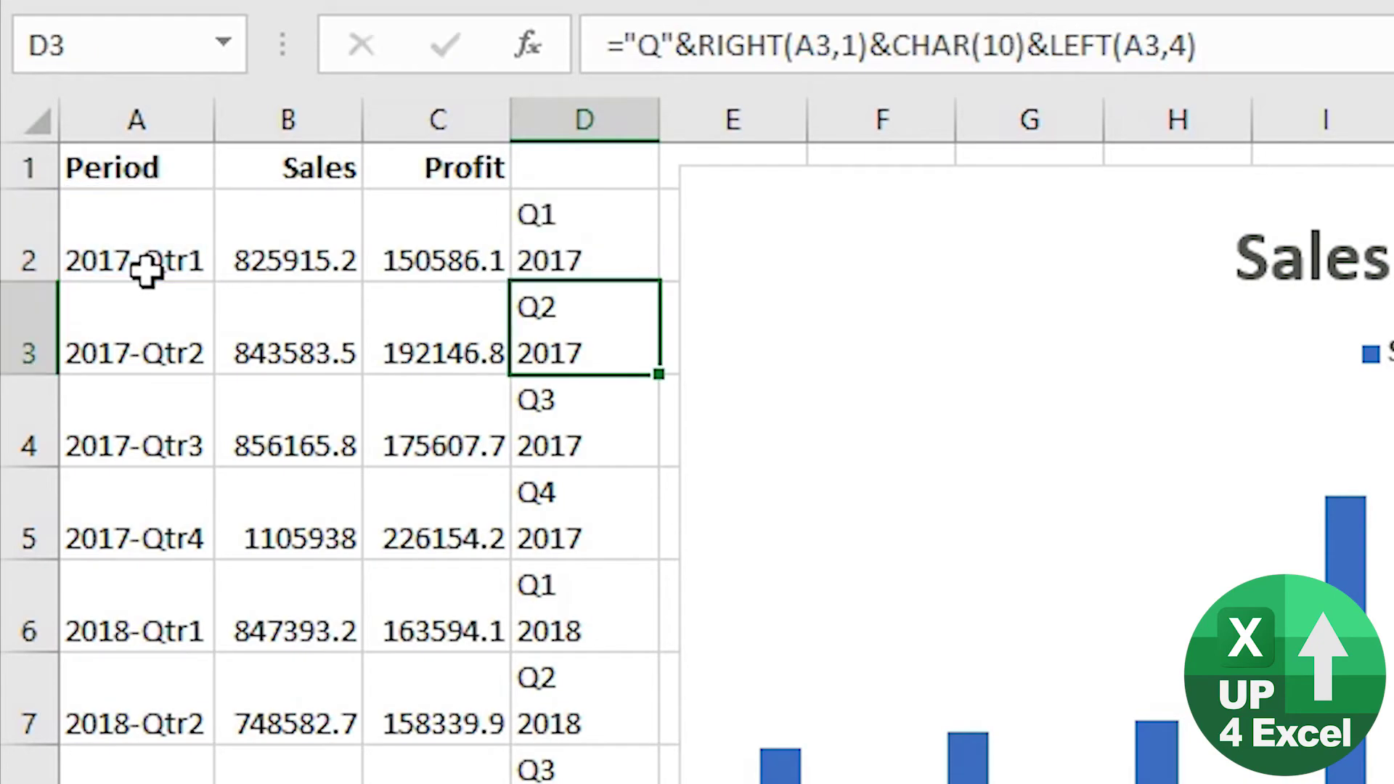
- Check the column D labels, shorten the Sales and Profit chart, and move the second chart up beneath it
key(Up)
key(Down)
key(Down)
key(Down)
key(Down)
key(Down)
key(Down)
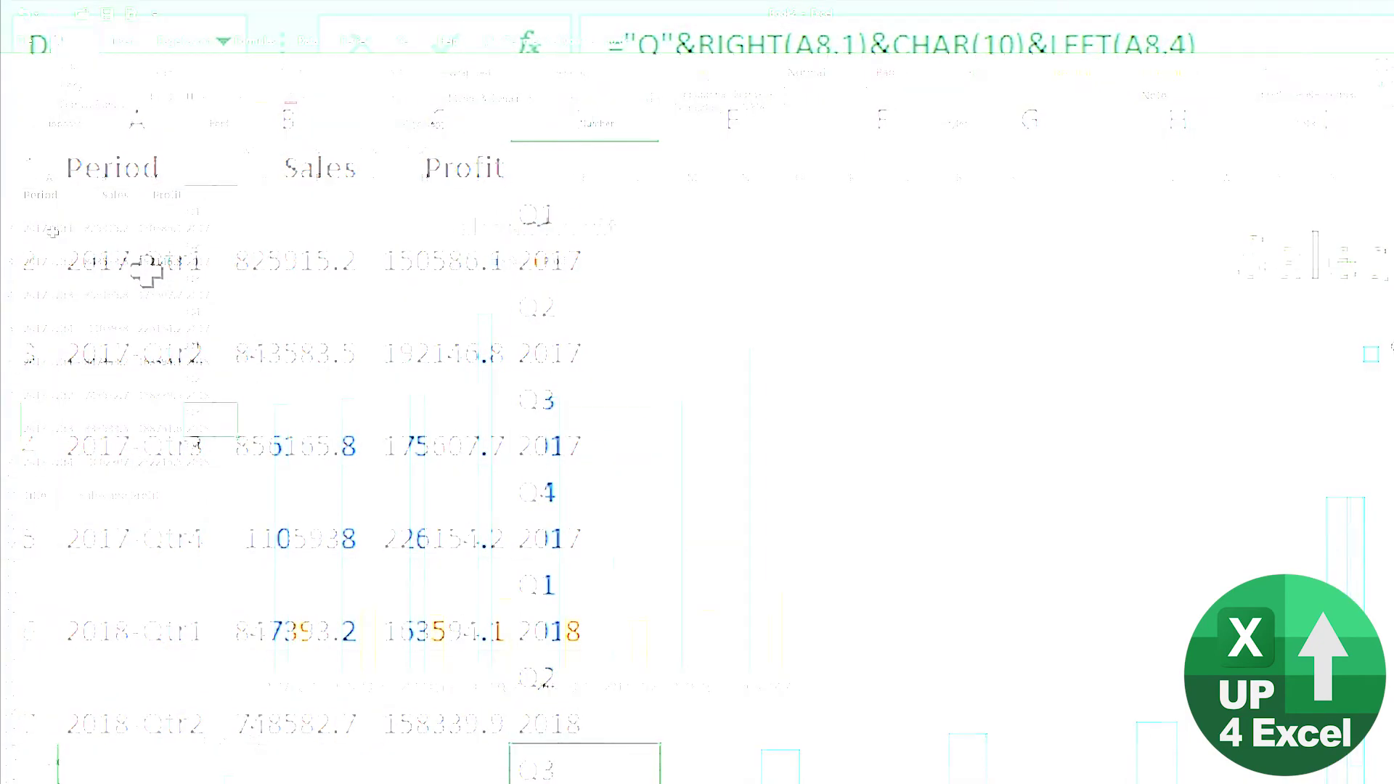
key(Up)
key(Up)
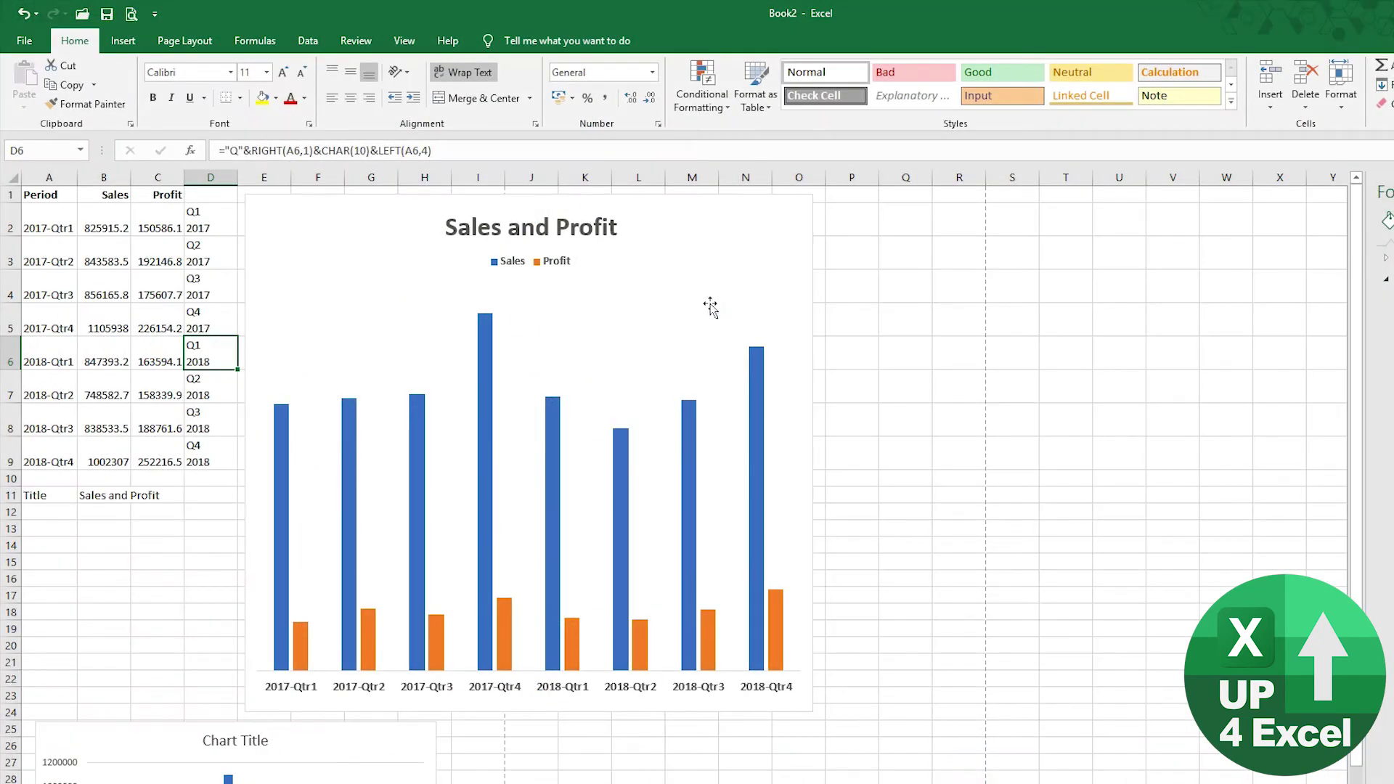
click(651, 310)
drag(527, 711, 513, 517)
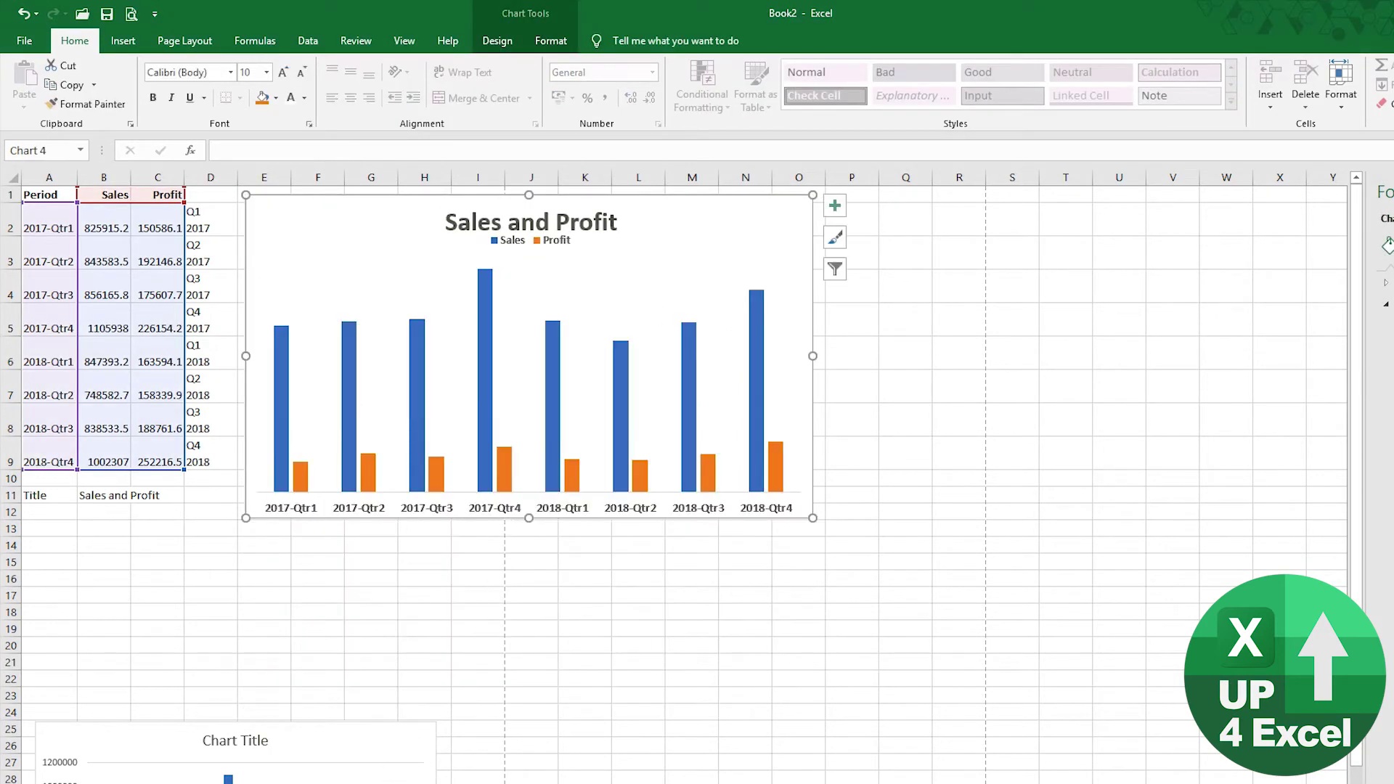
drag(355, 745, 349, 546)
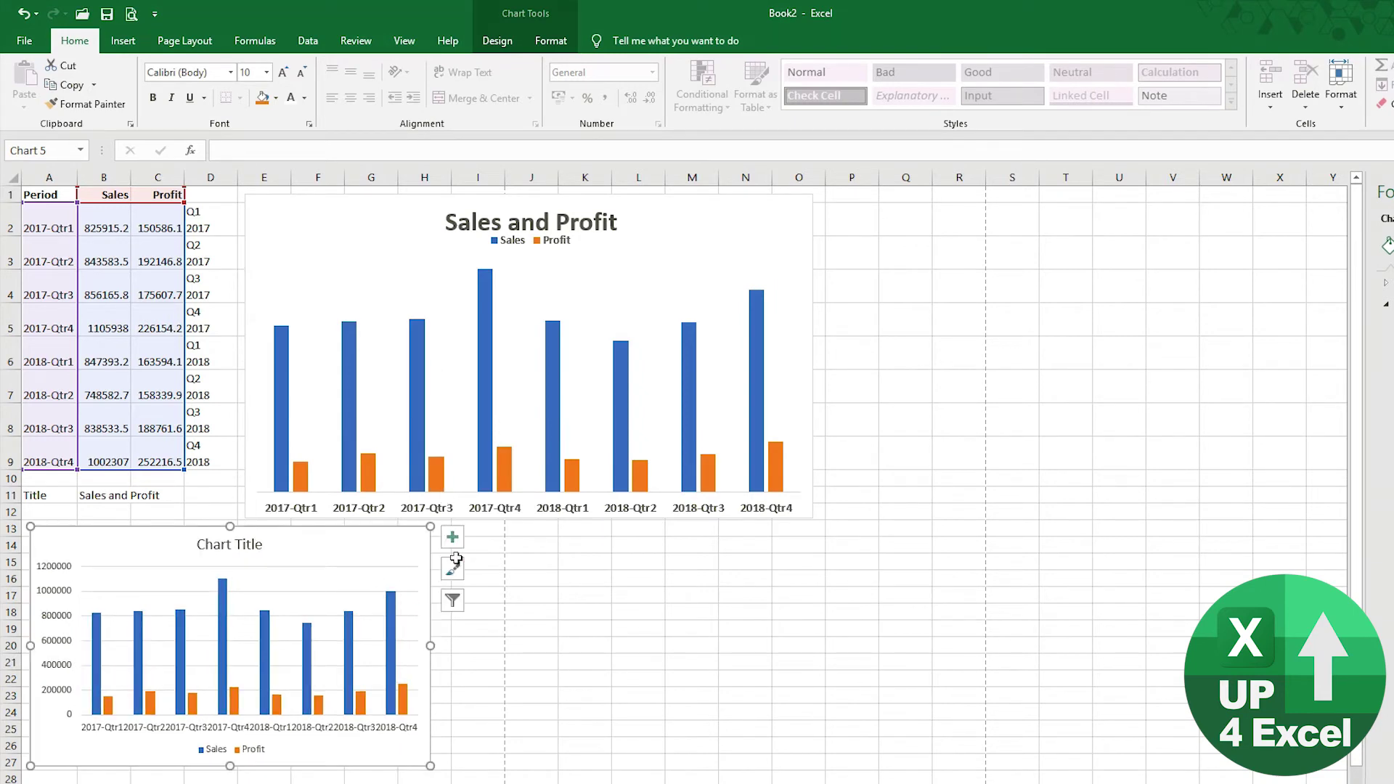
click(672, 219)
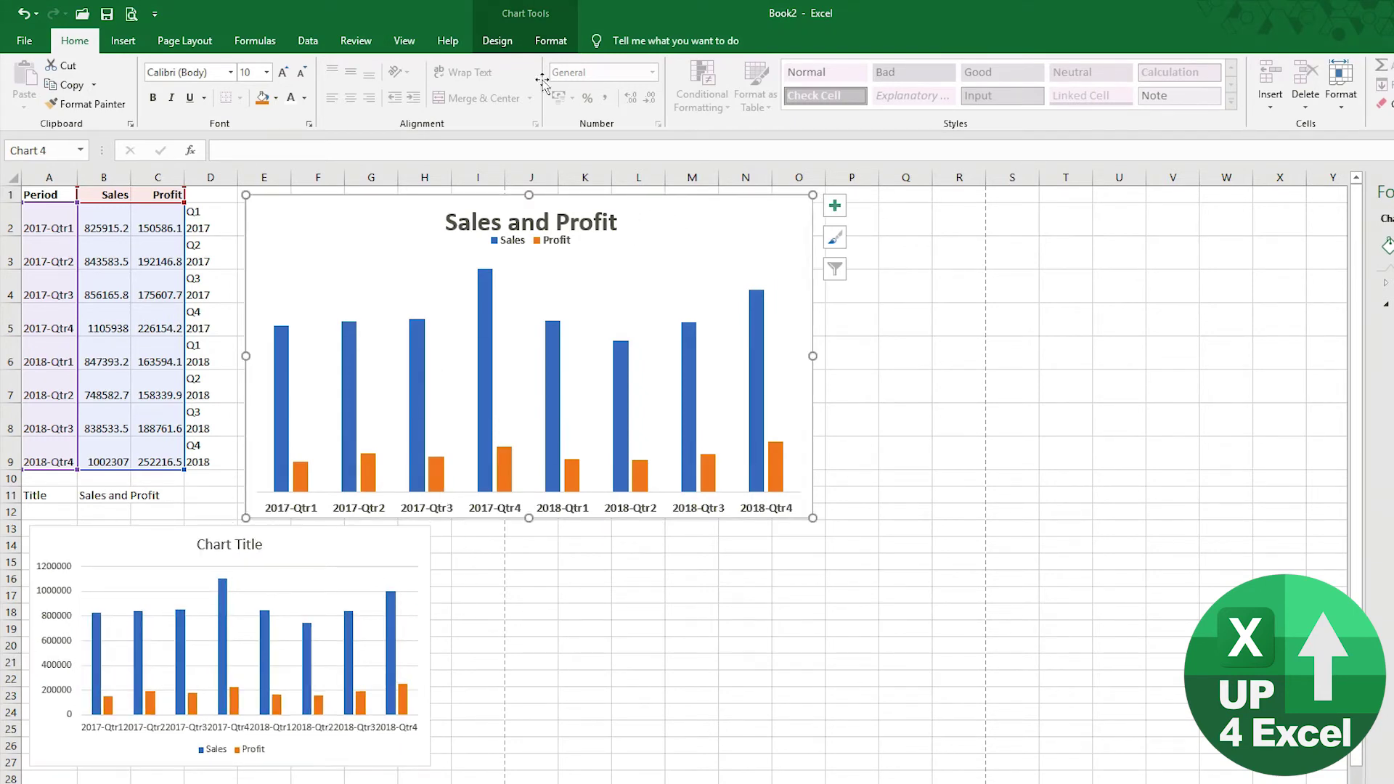
- Change the Sales and Profit chart's horizontal axis label range to D2:D9 in Select Data
click(500, 44)
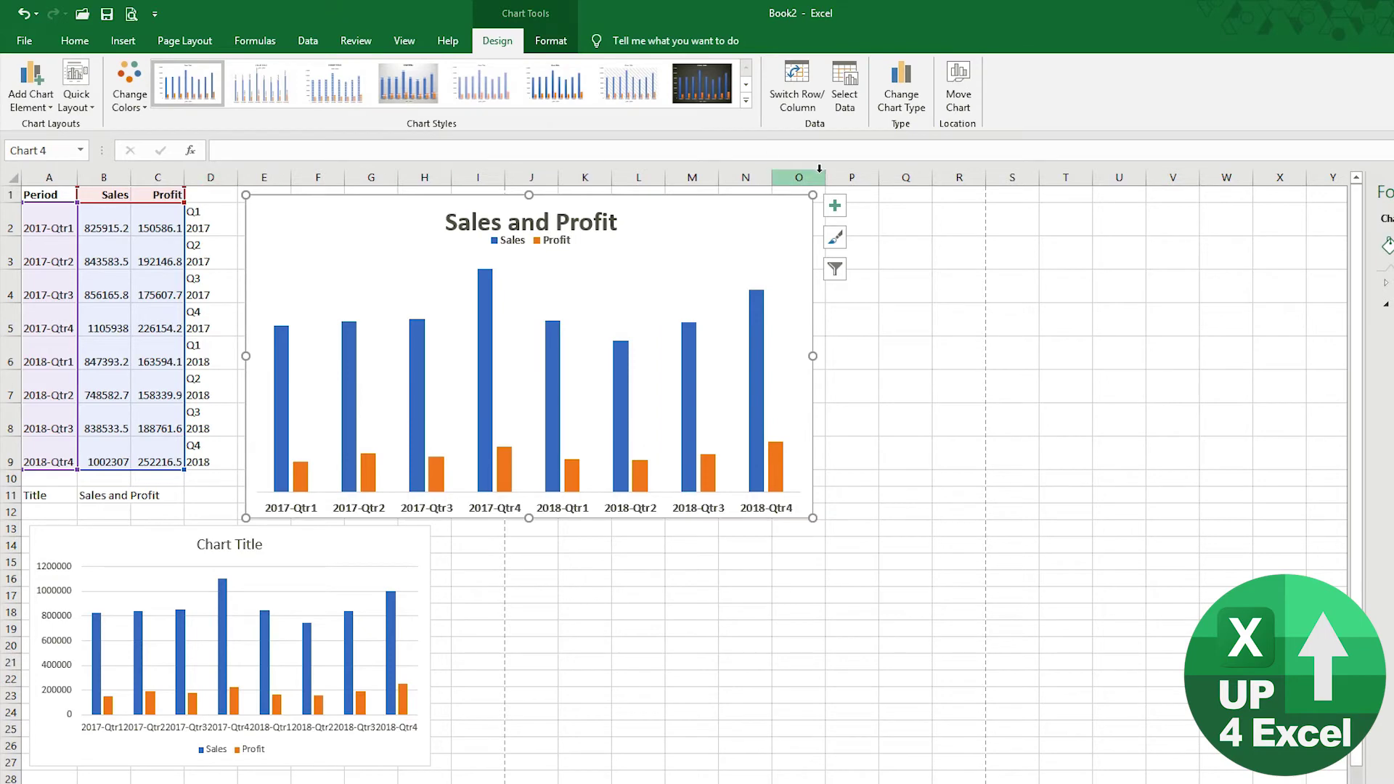
click(846, 91)
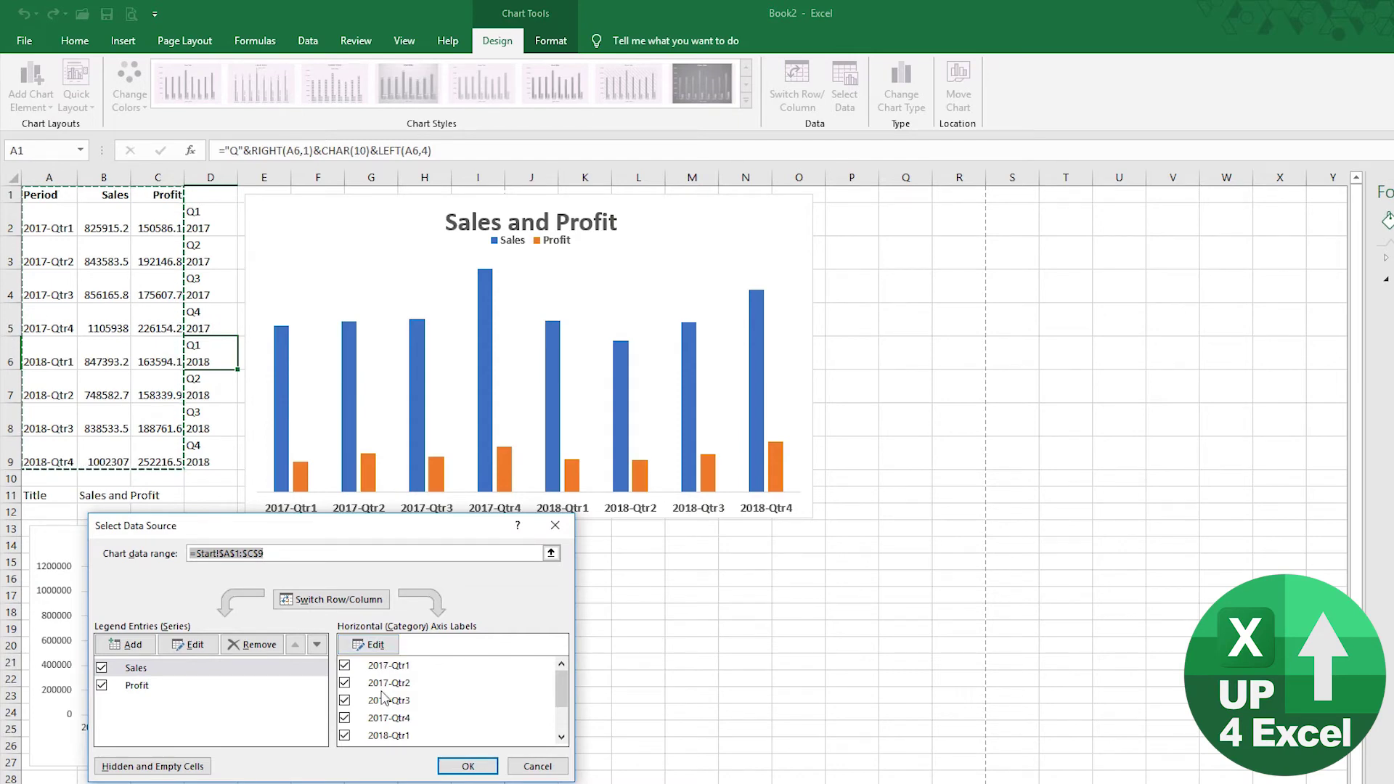
click(376, 644)
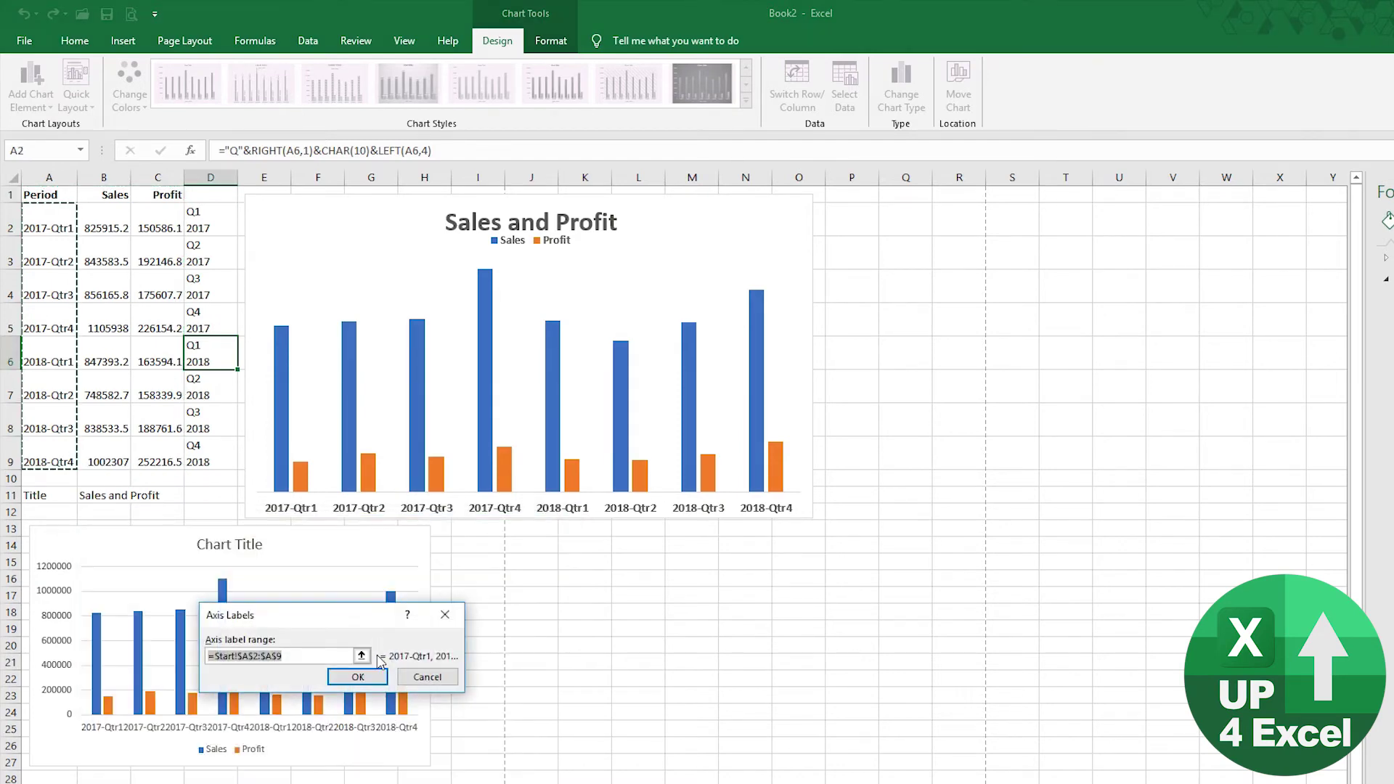
click(203, 220)
drag(203, 219, 212, 462)
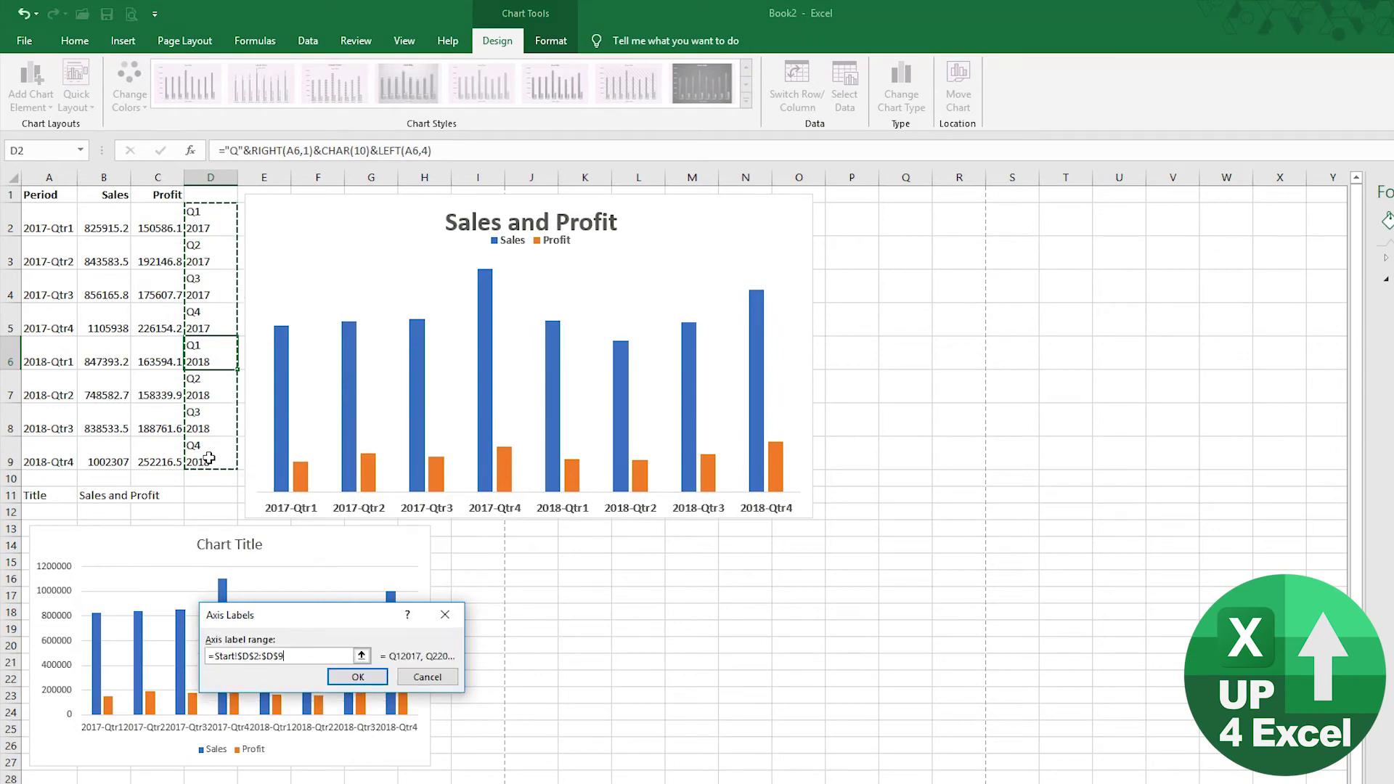
click(360, 678)
- Close Select Data Source and shorten the plot area so labels read Q1 over 2017 through Q4 over 2018
click(467, 766)
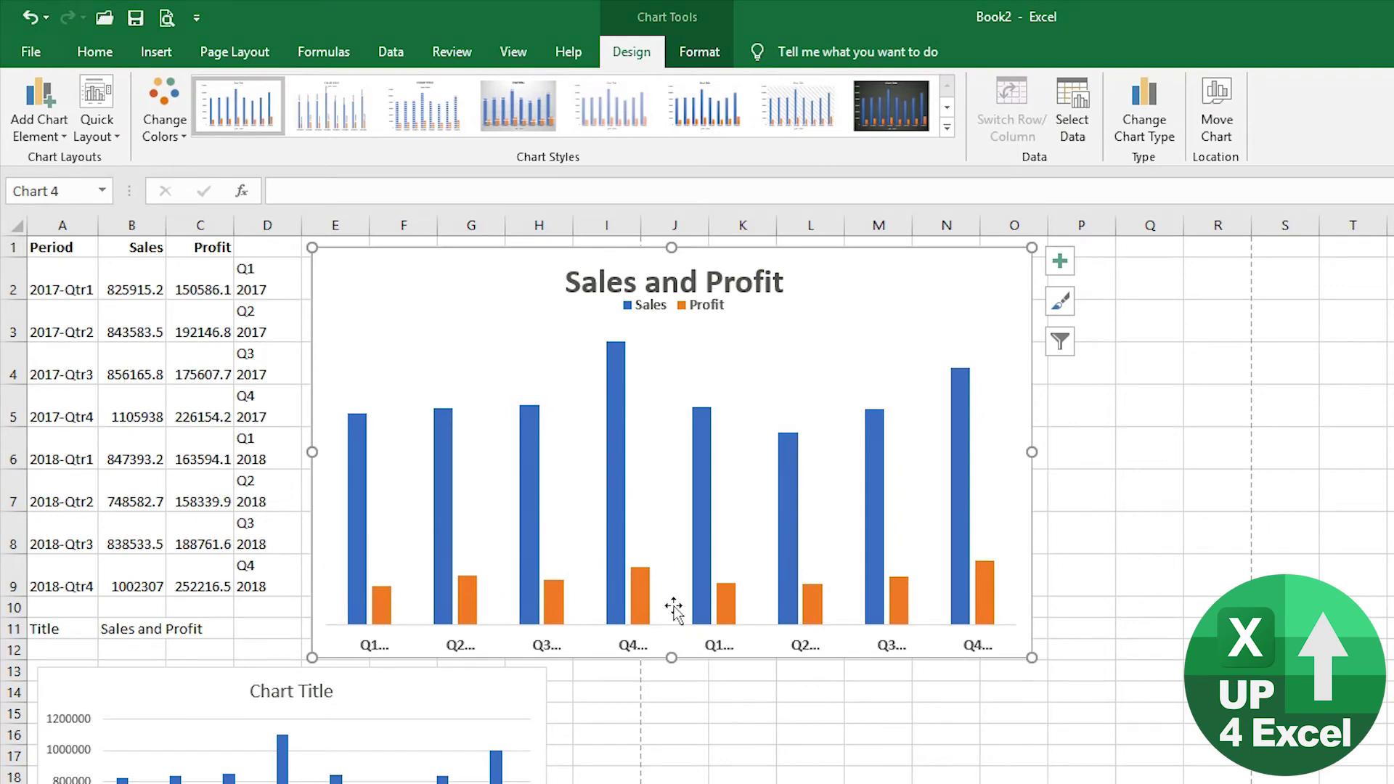
click(675, 602)
drag(673, 583, 673, 598)
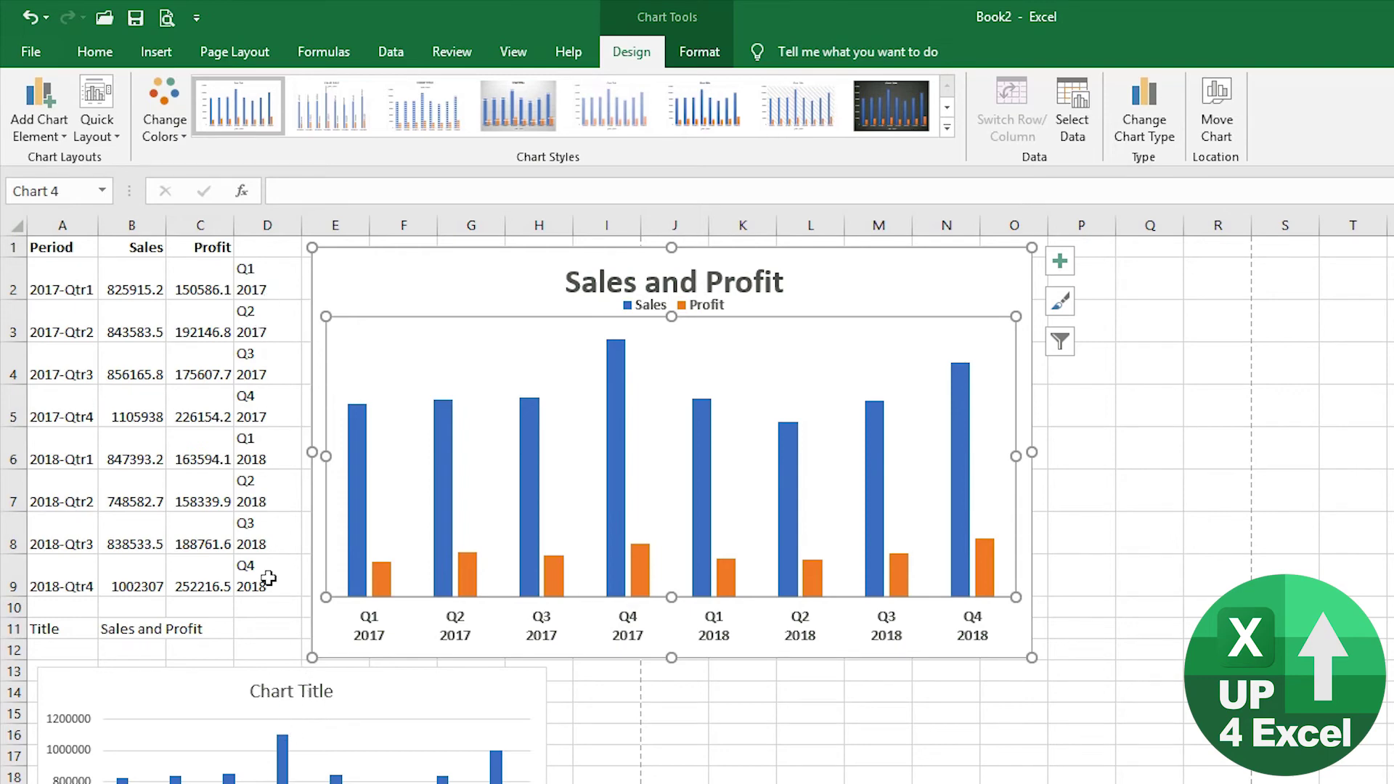
click(287, 292)
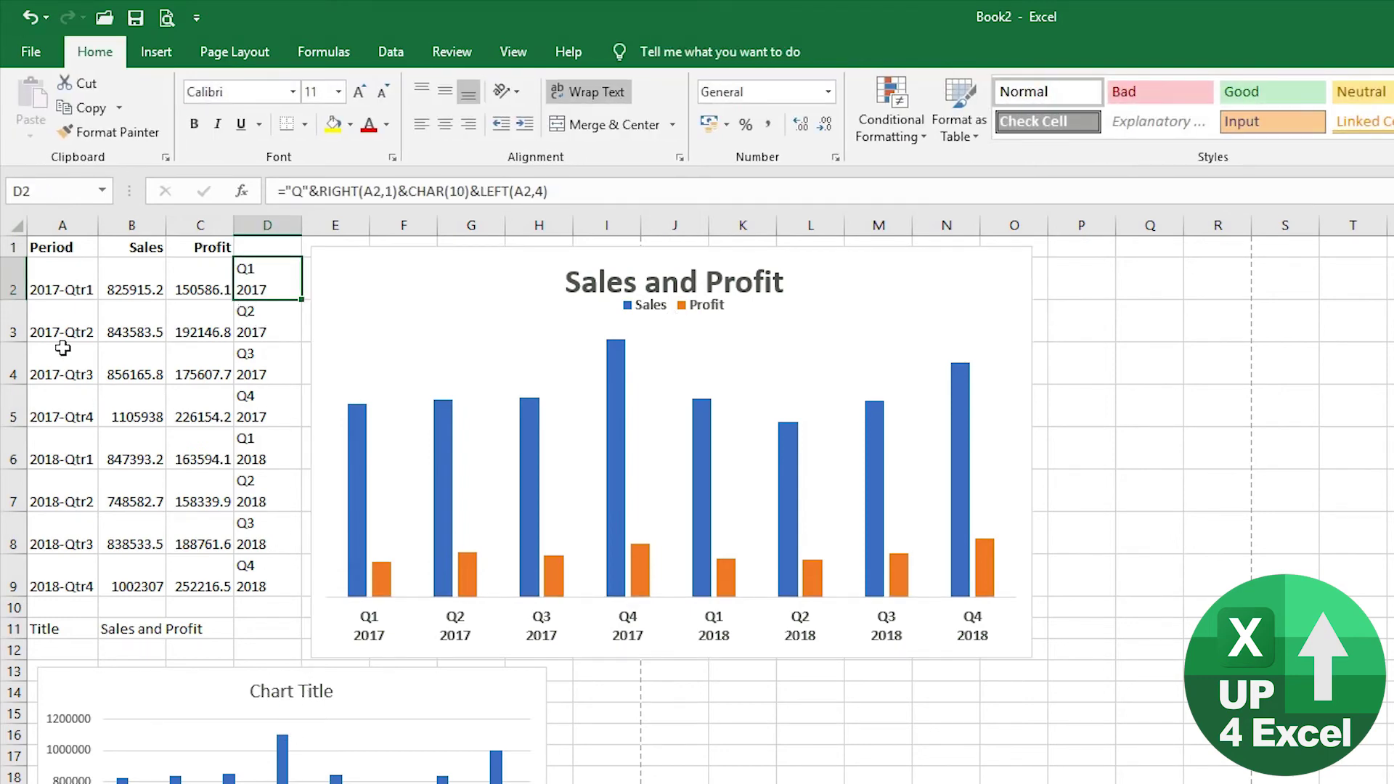
click(72, 328)
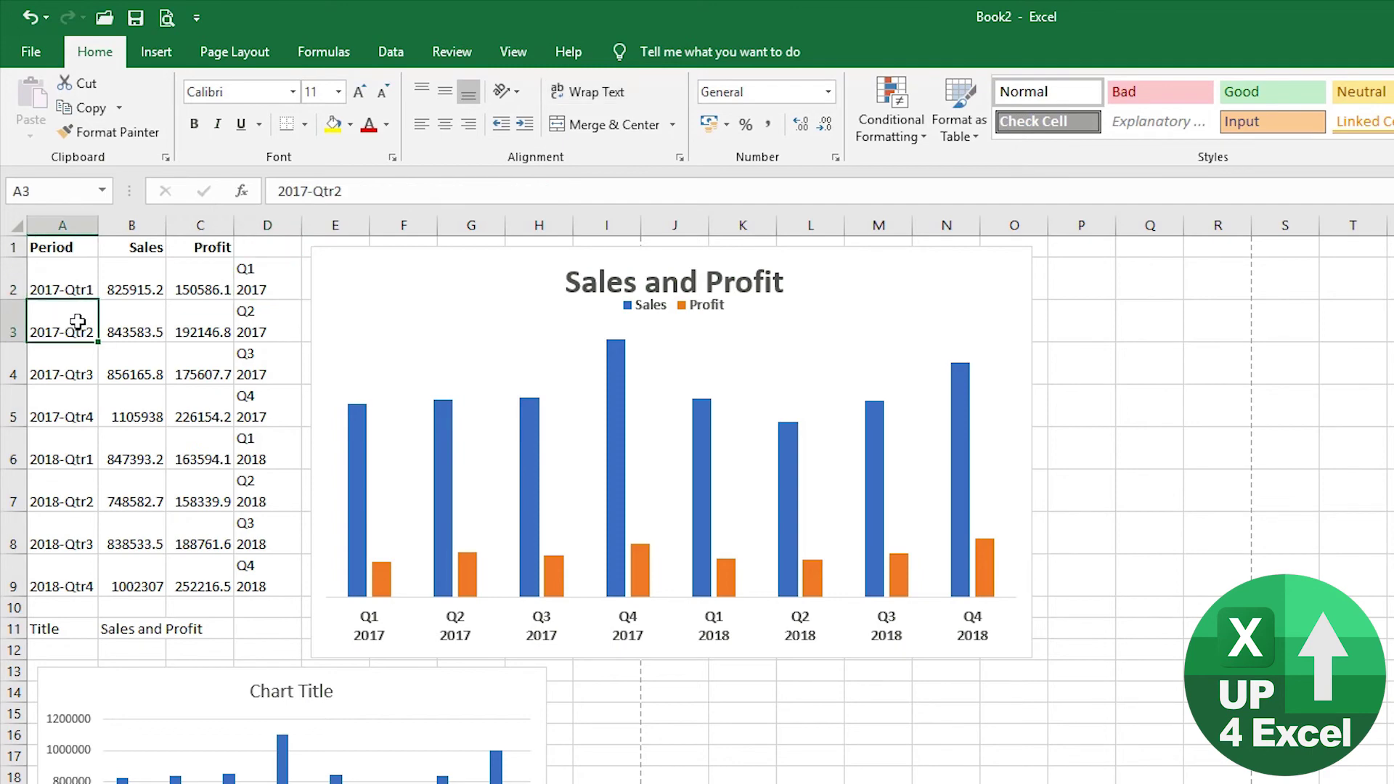
click(312, 192)
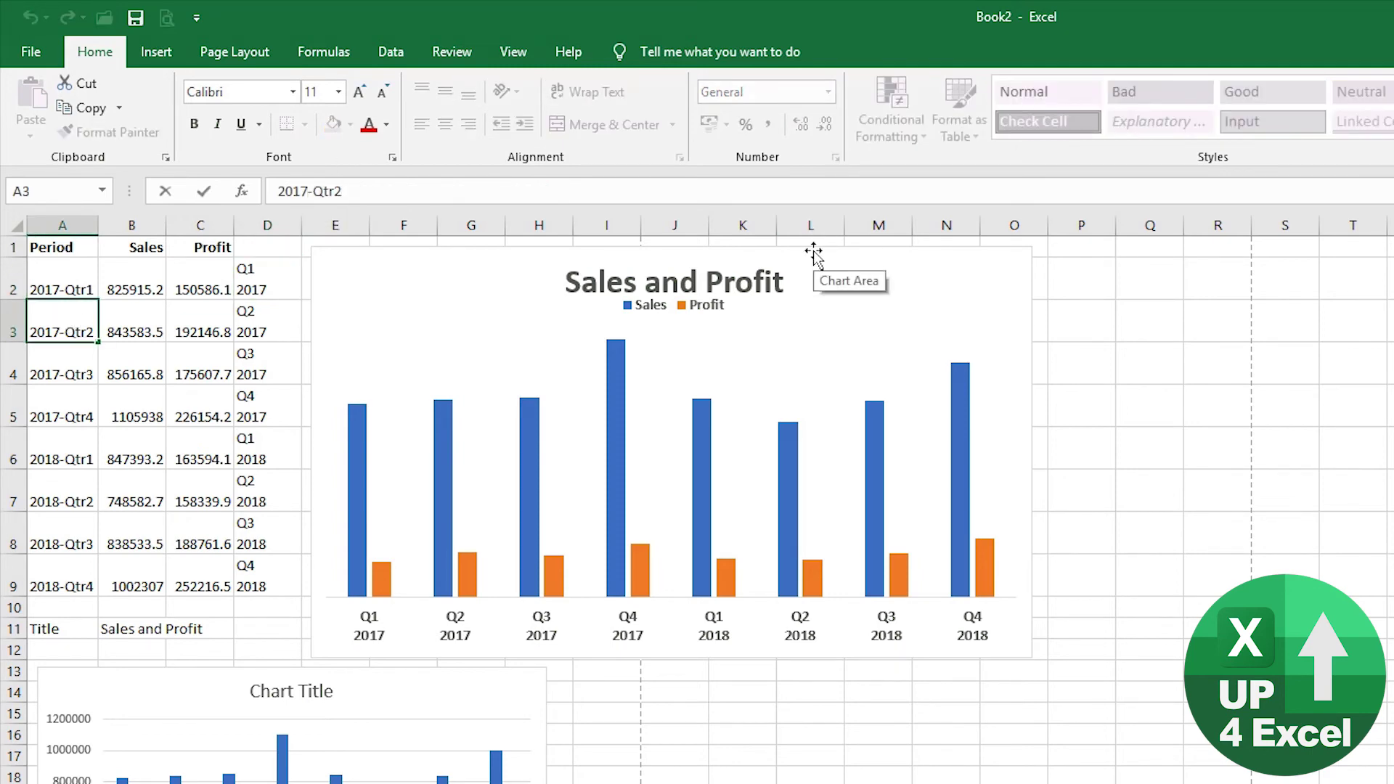
key(alt+Return)
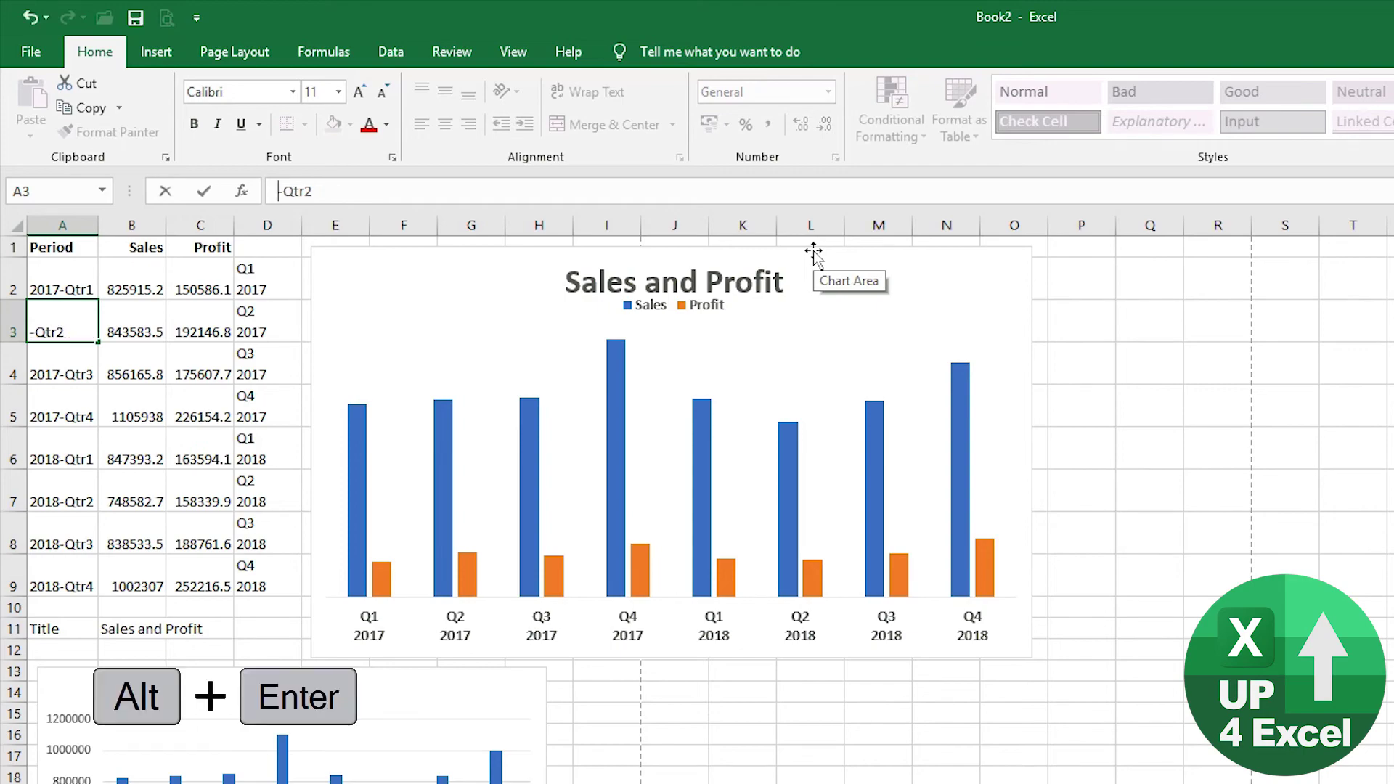
key(Return)
key(Up)
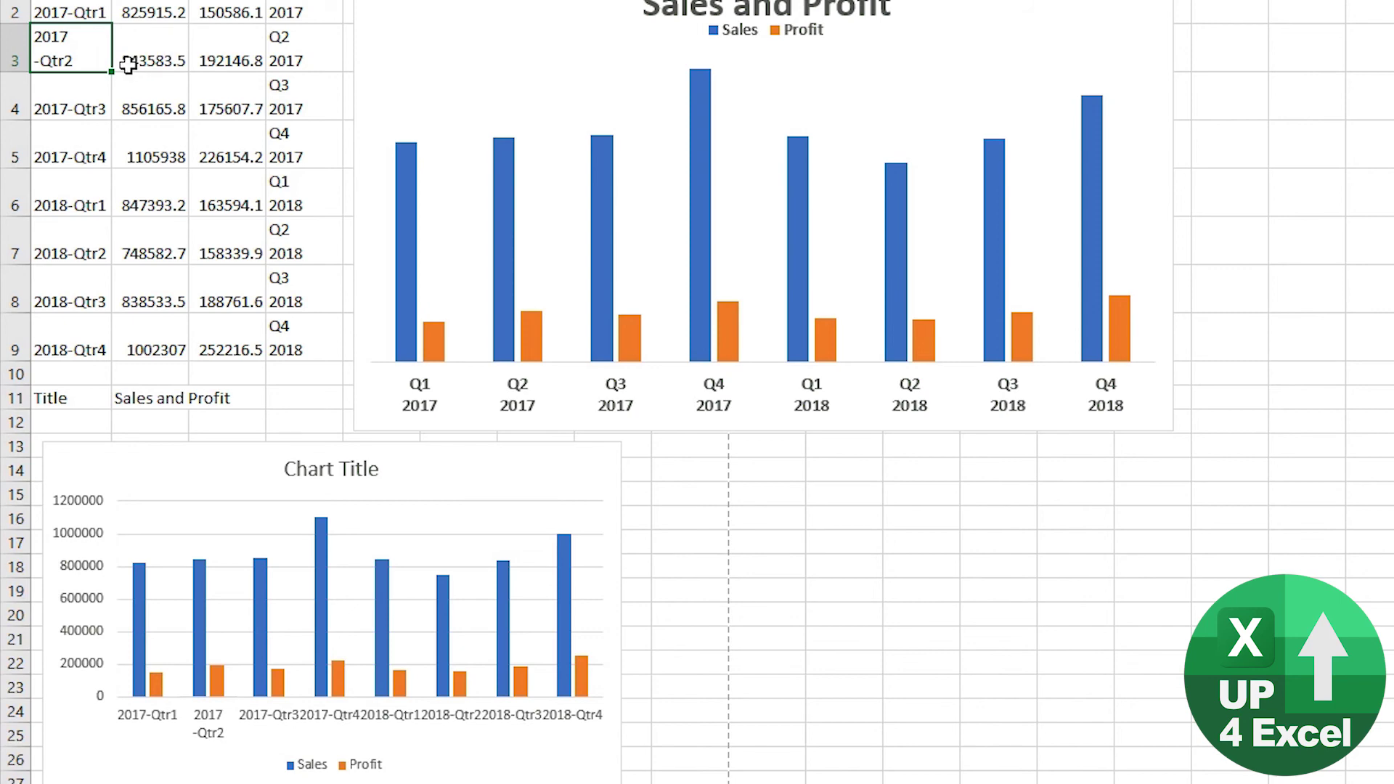
key(ctrl+z)
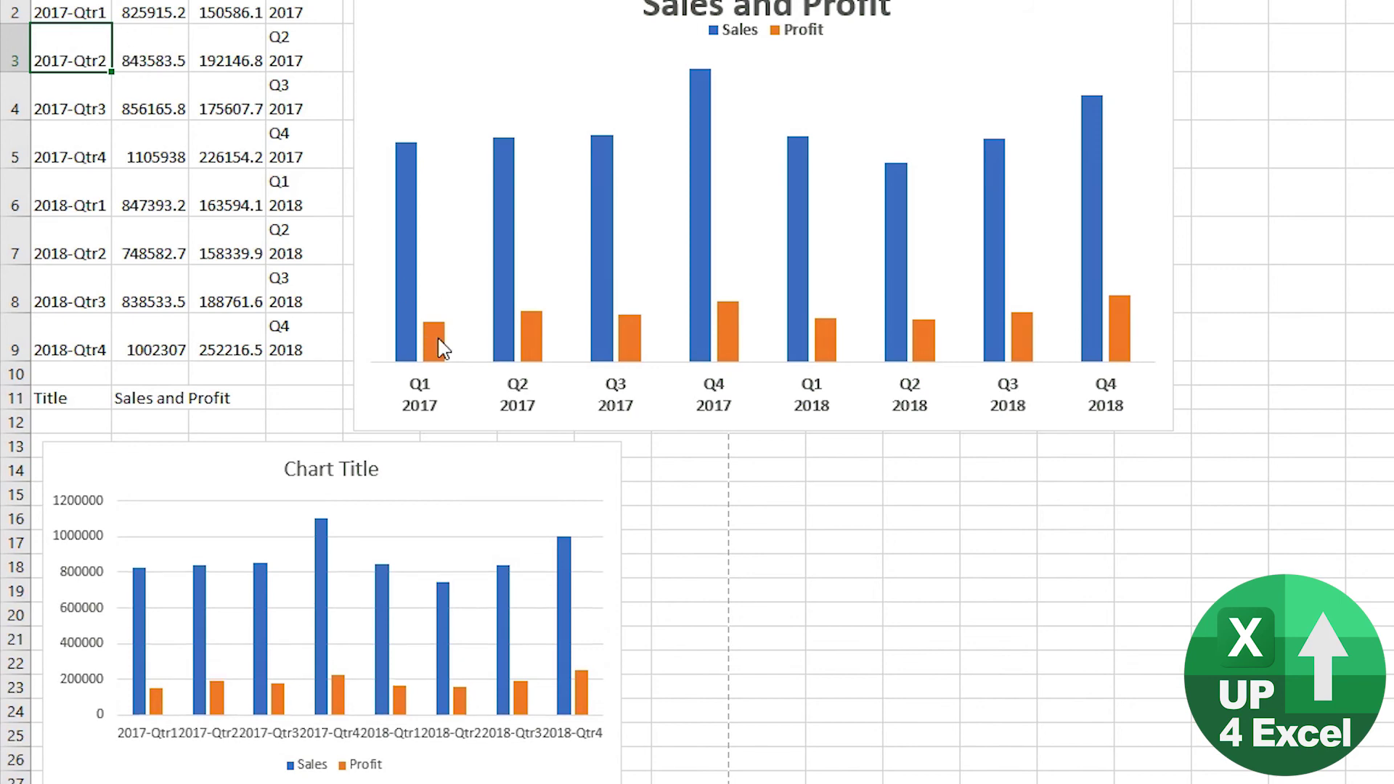